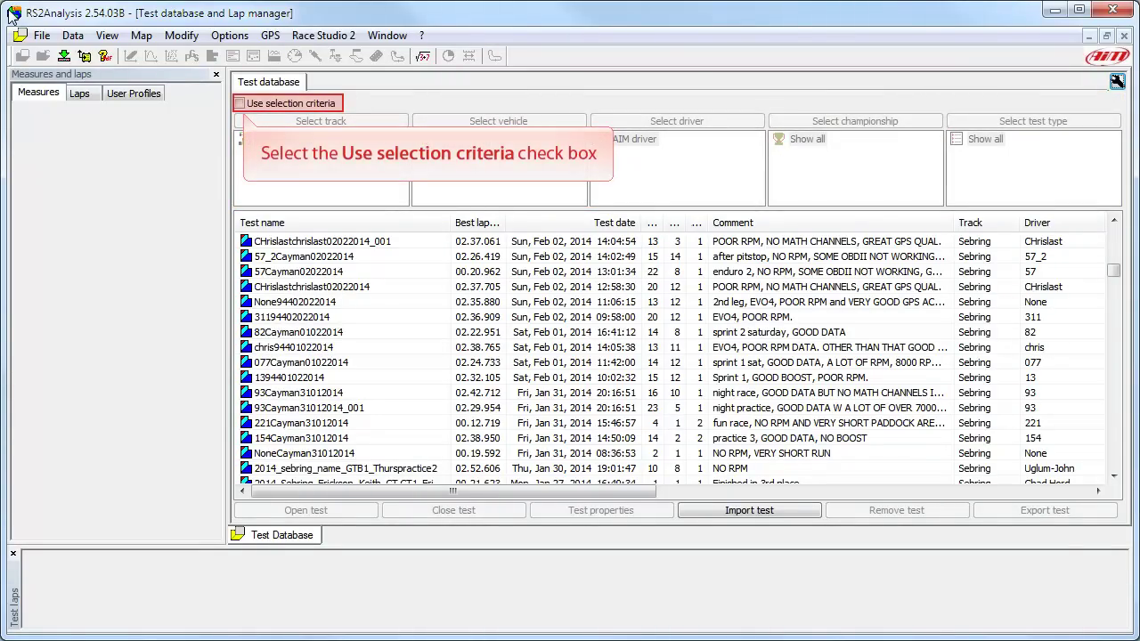
Turn on the selection criteria for the test database and filter the tests by the Watkins Glen track
click(239, 103)
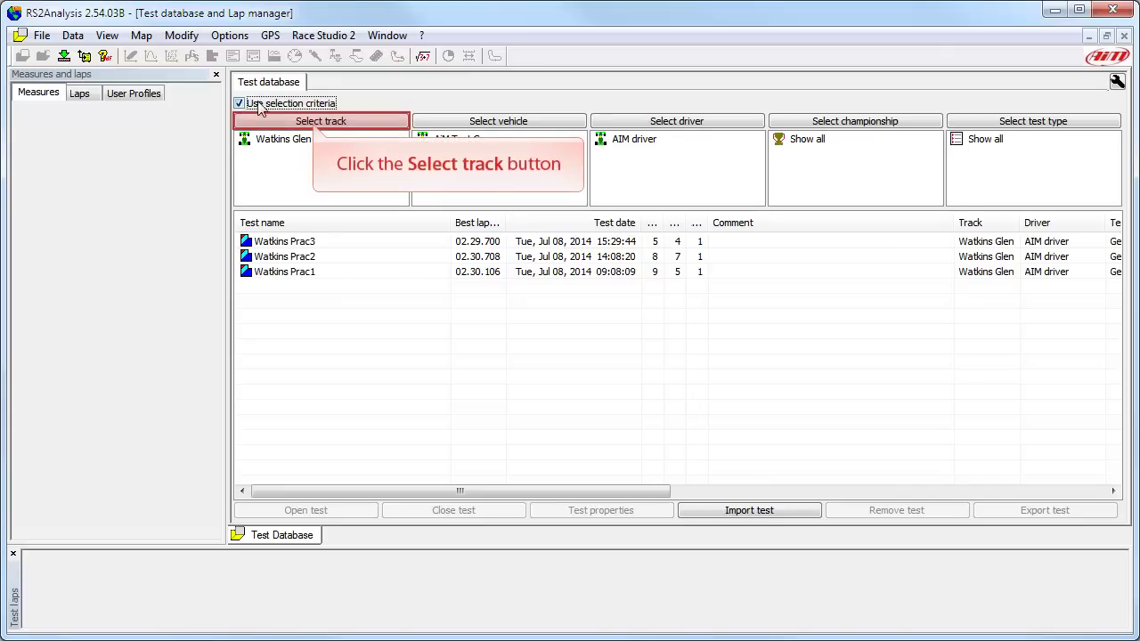
click(313, 125)
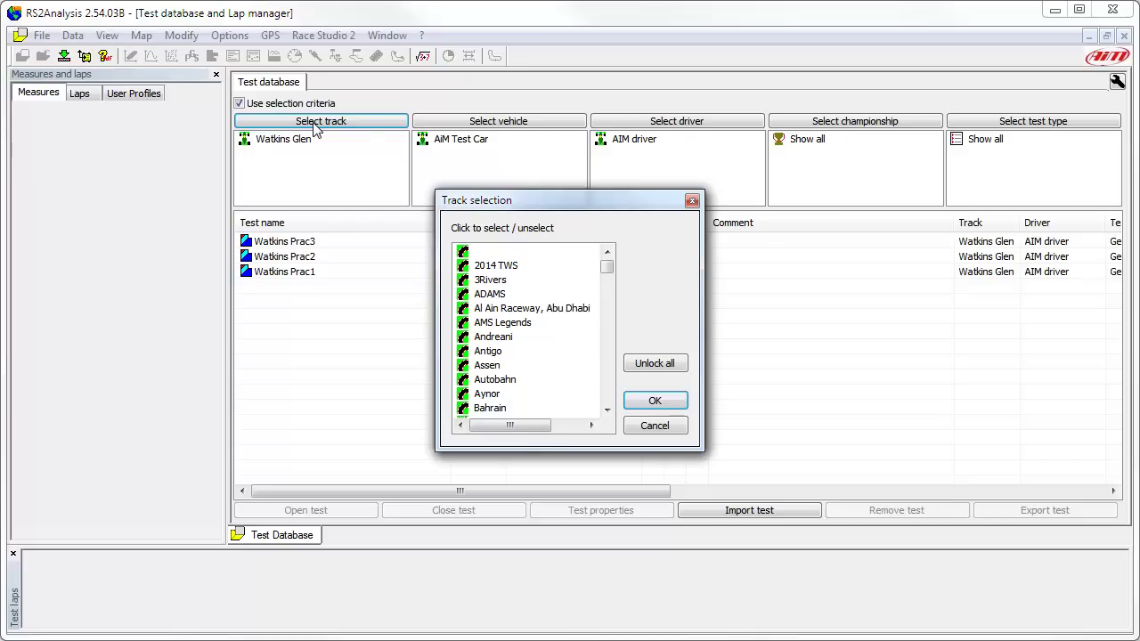
drag(607, 265, 621, 411)
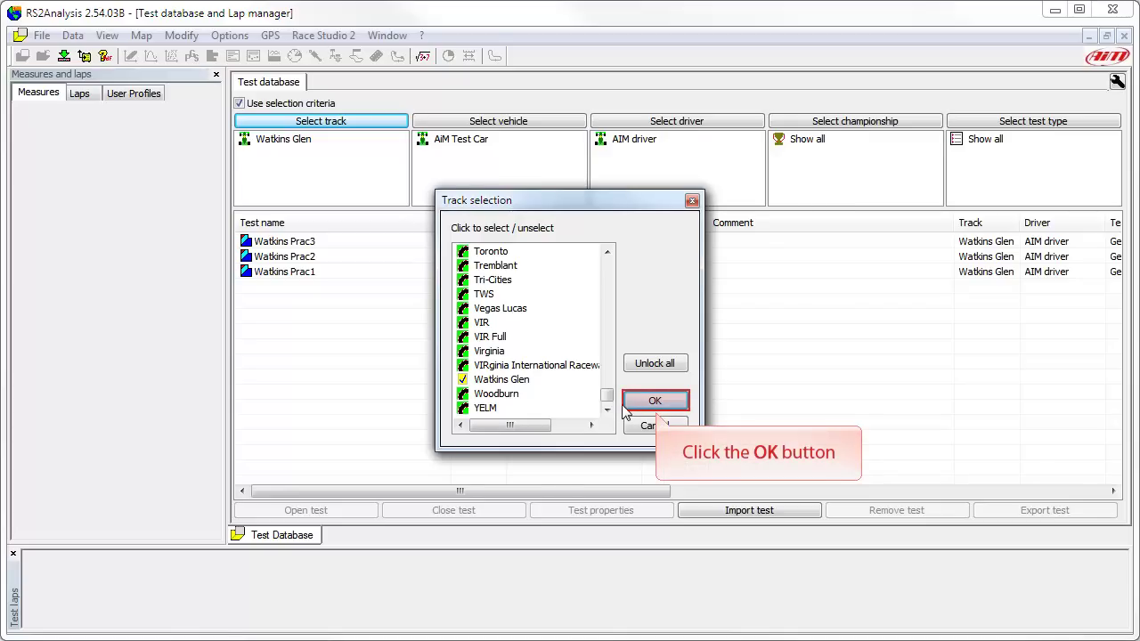
click(653, 402)
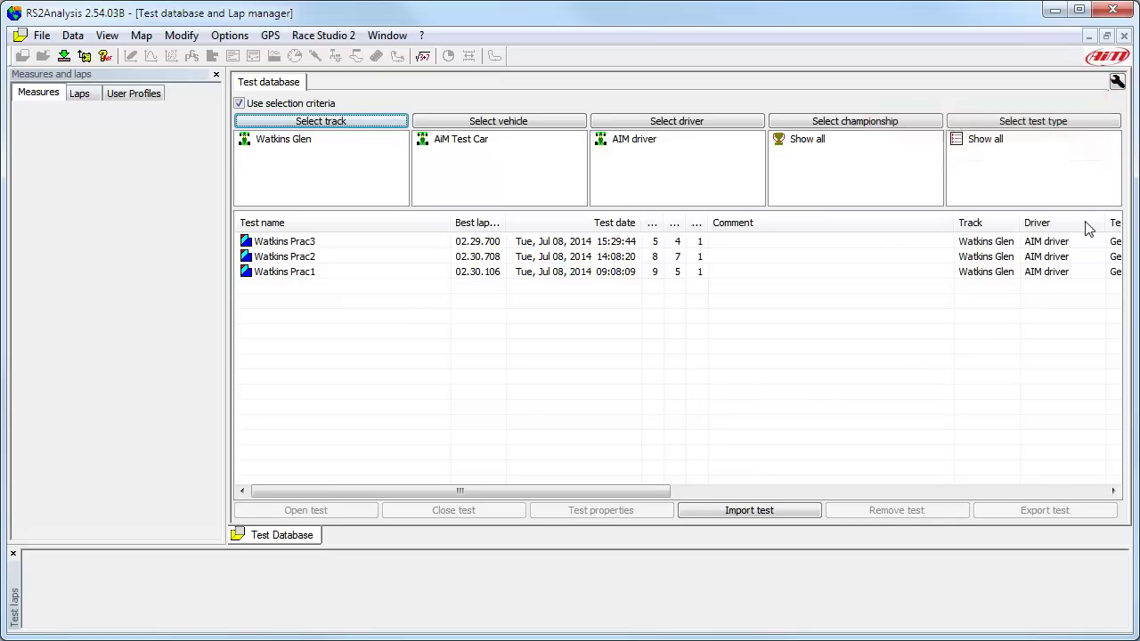
Set the lap view to automatically disable all laps not coming from a lap marker
click(1116, 82)
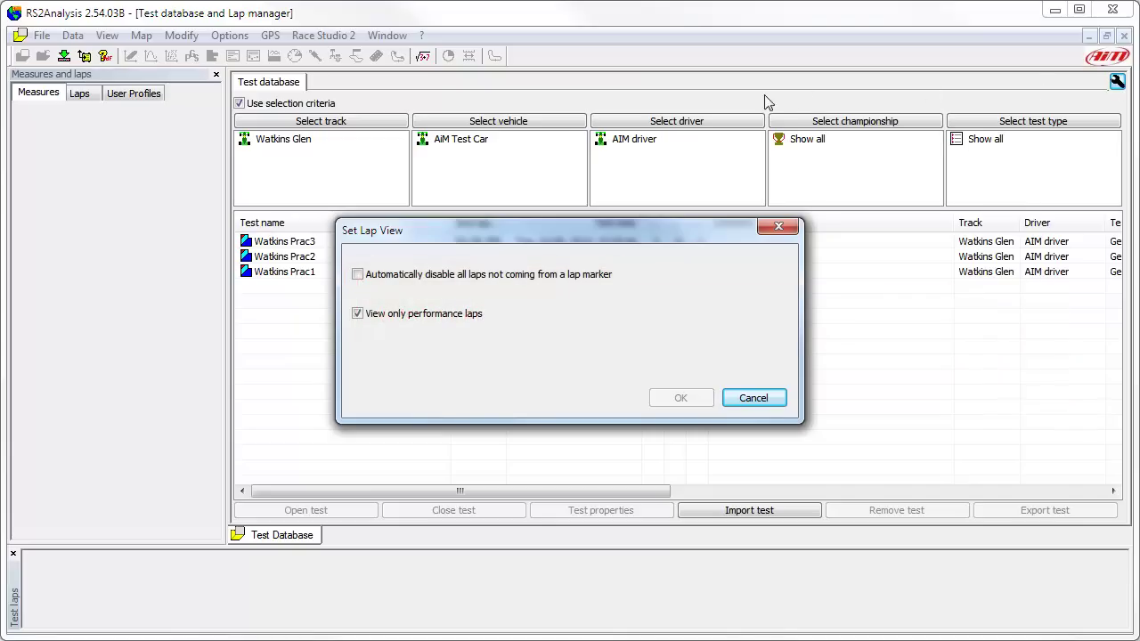
click(357, 275)
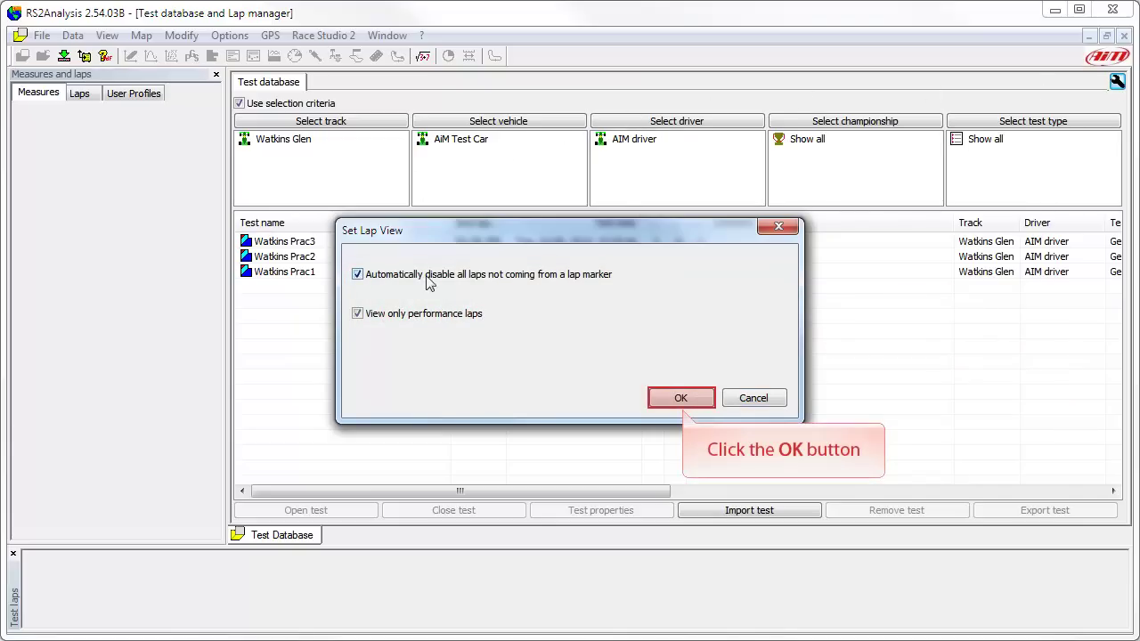
click(681, 399)
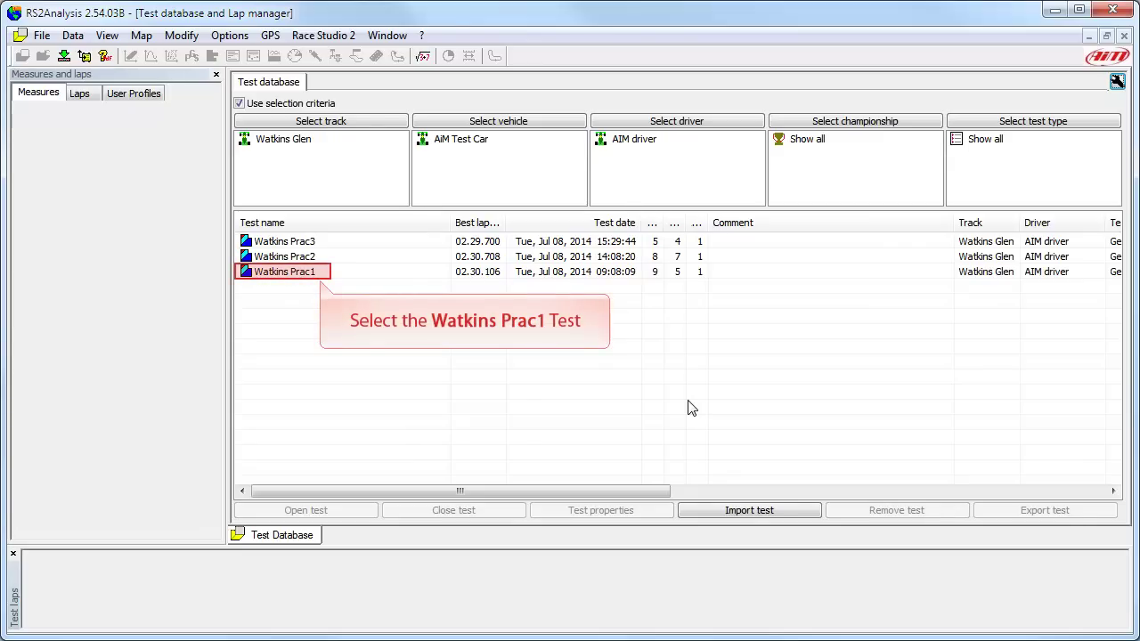
Open the Watkins Prac1 test from the test database
click(318, 276)
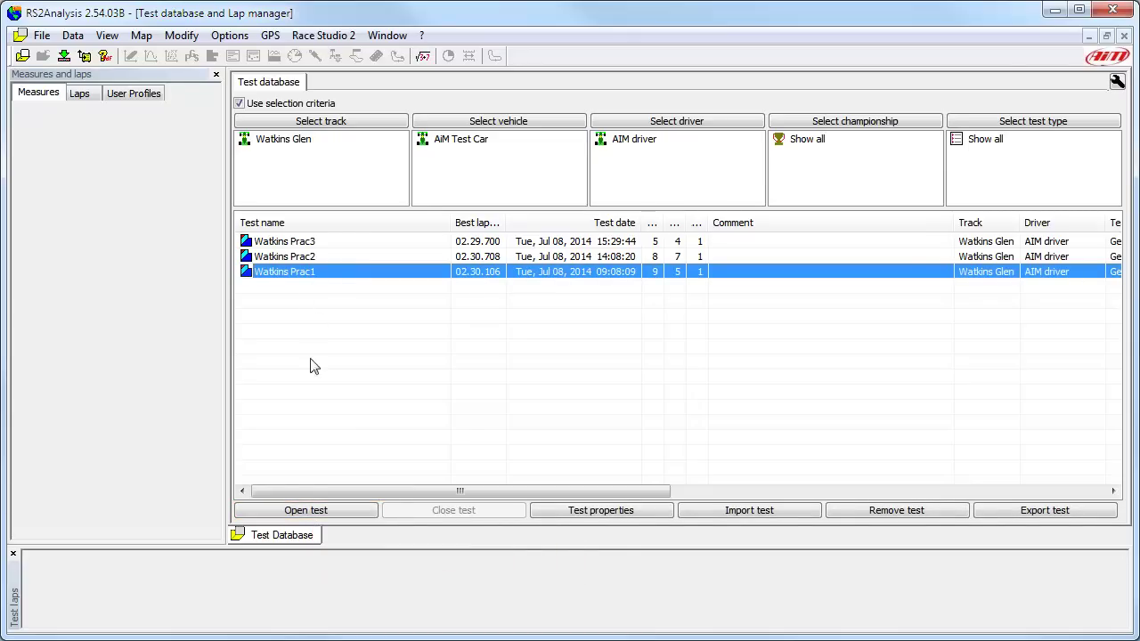
click(312, 510)
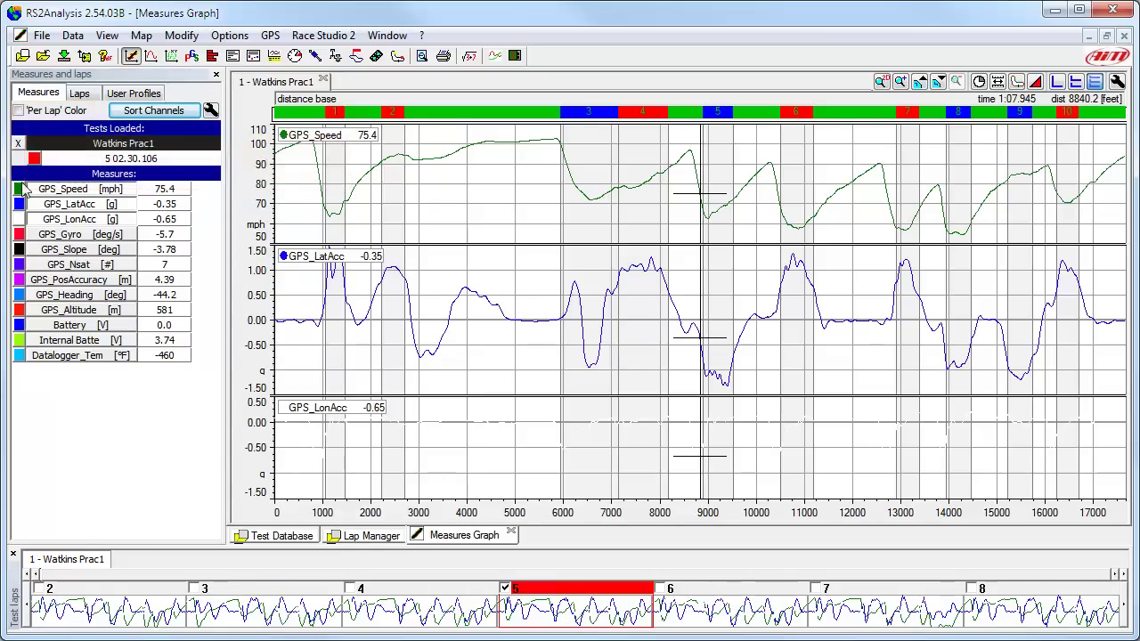
Toggle per-lap coloring on and off again, and set the GPS_LonAcc channel's color to black
click(18, 111)
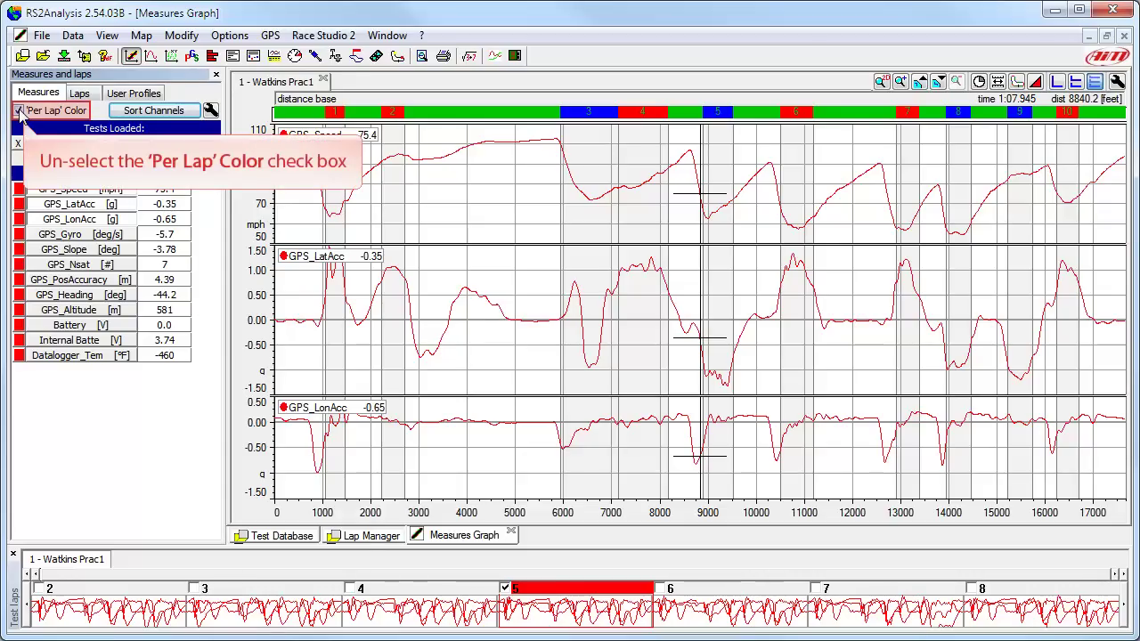
click(19, 112)
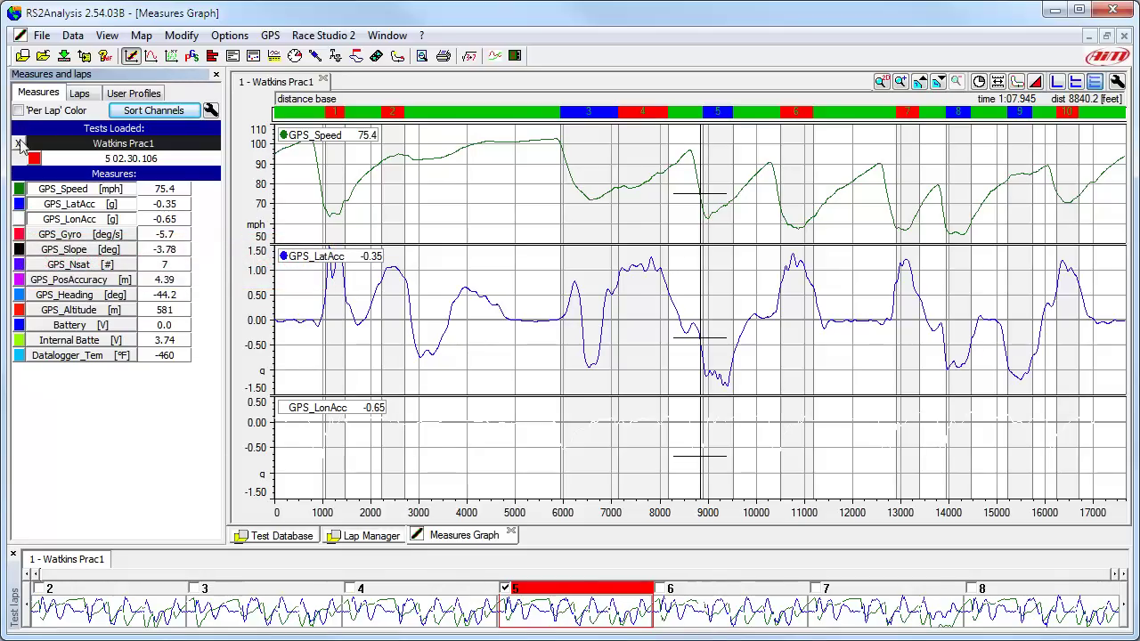
click(21, 220)
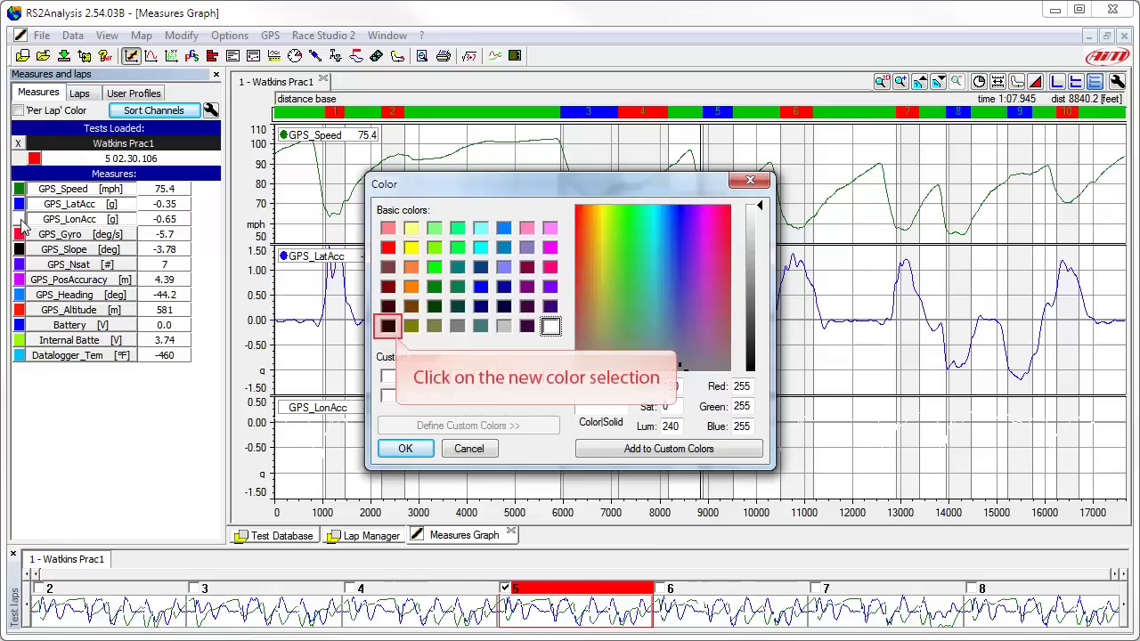
click(388, 327)
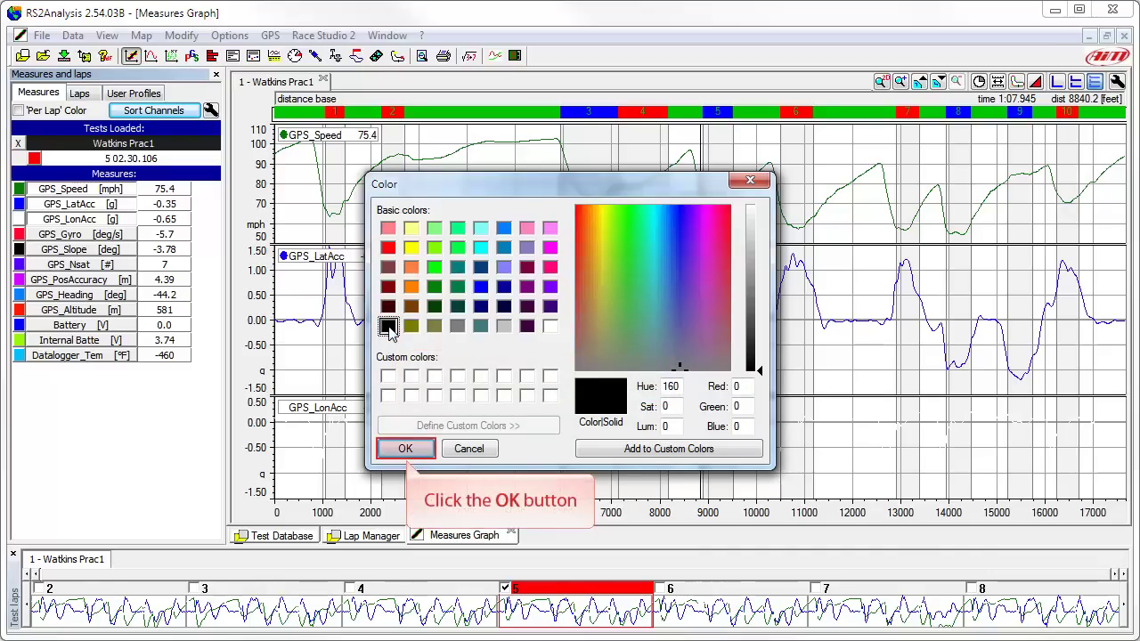
click(405, 450)
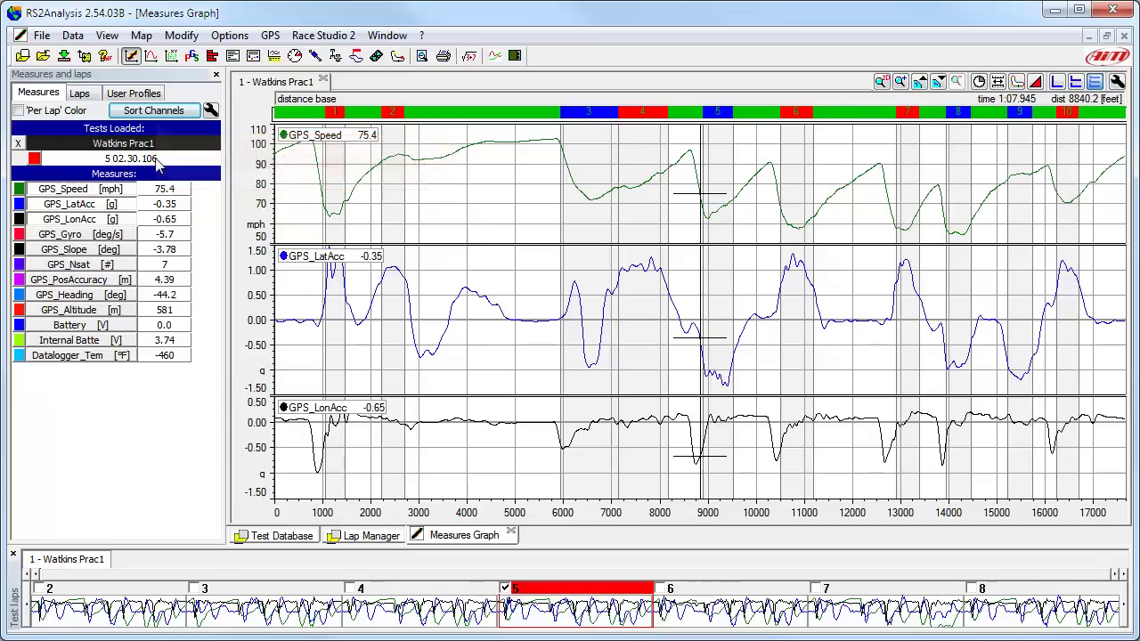
Review the channel ordering options and leave the dialog without making changes
click(154, 111)
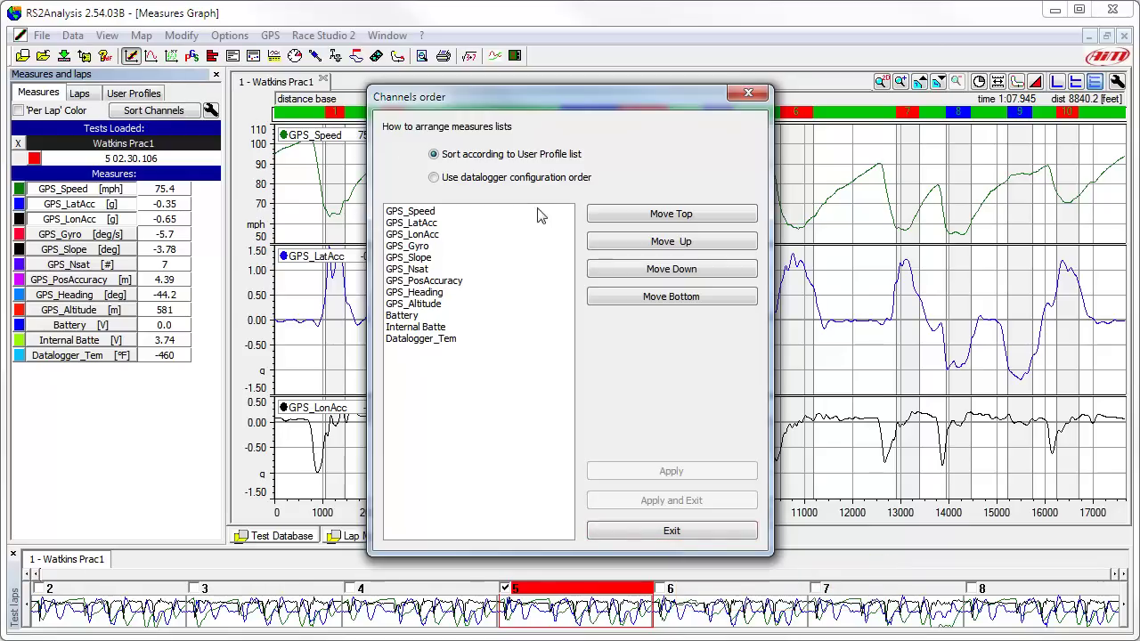
click(674, 536)
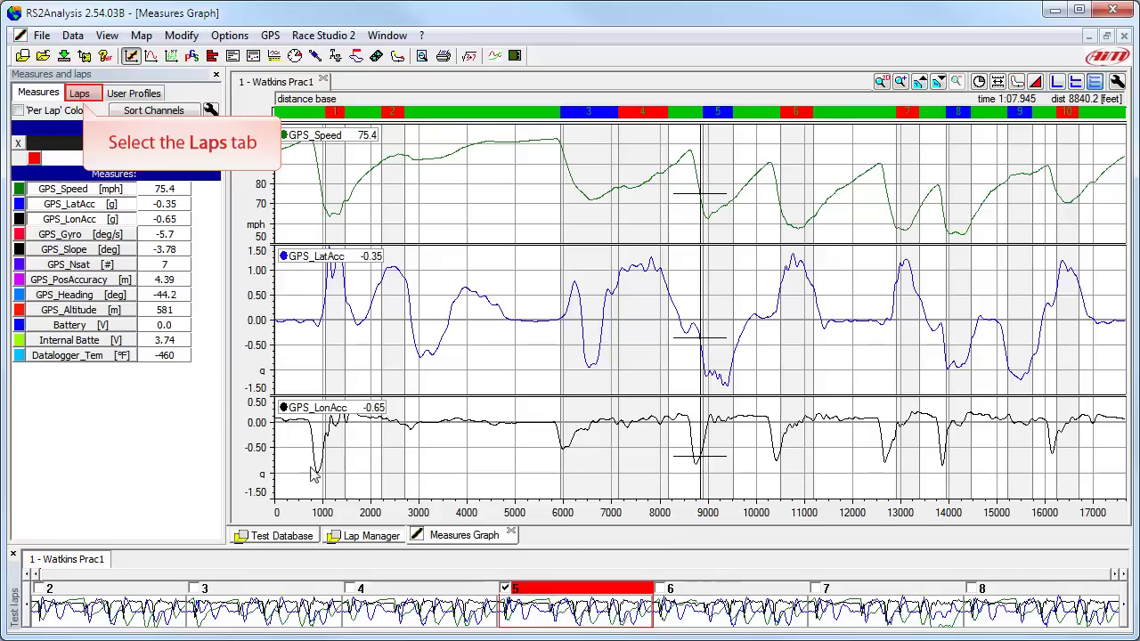
View the lap list of Watkins Prac1 and the available user profiles
click(82, 95)
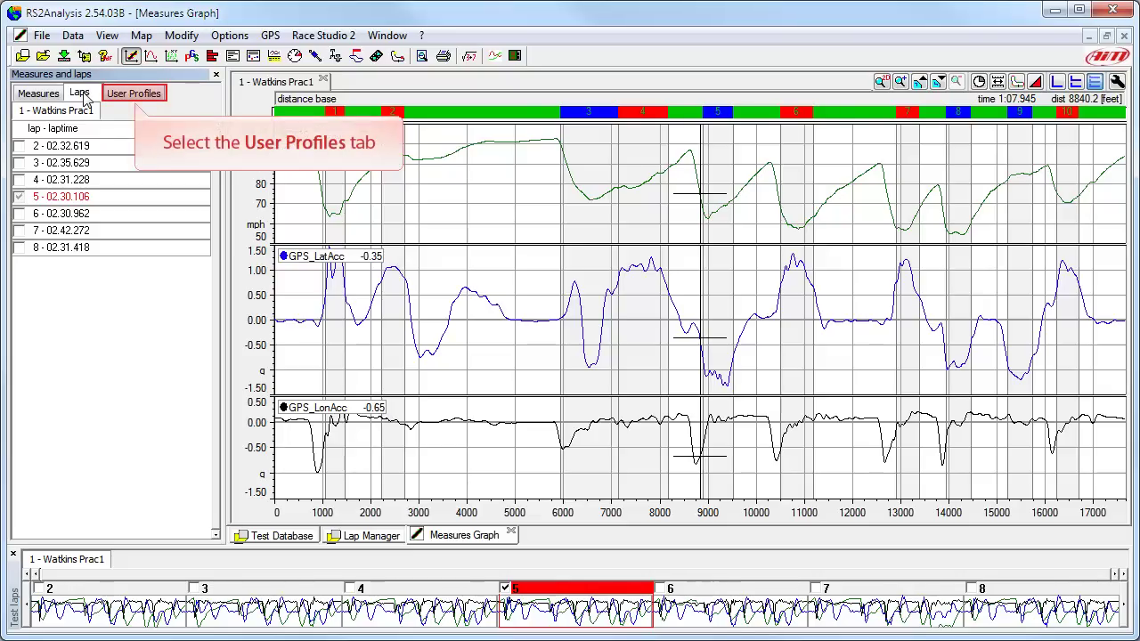
click(133, 94)
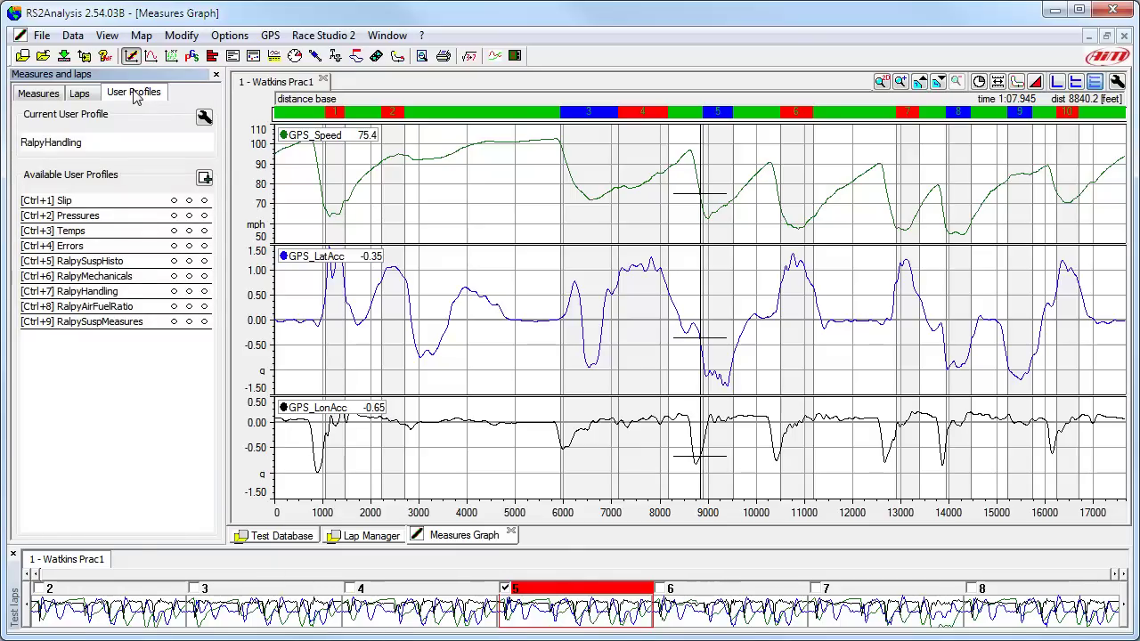
Return to the list of measures and narrow the Measures and laps pane to widen the graph area
click(37, 91)
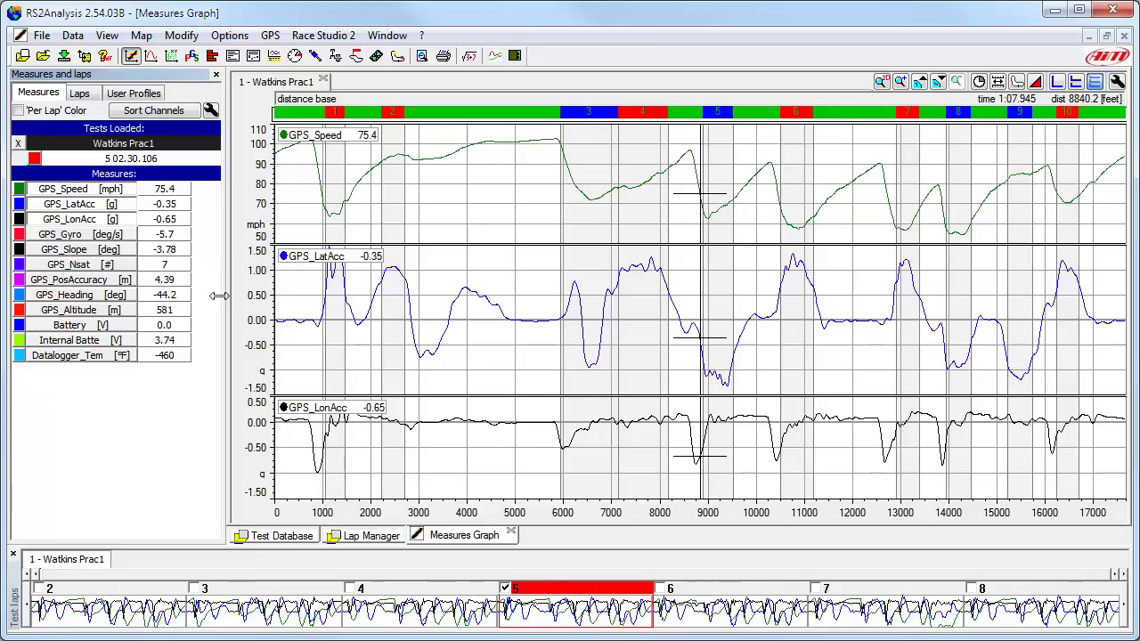
drag(221, 296, 205, 300)
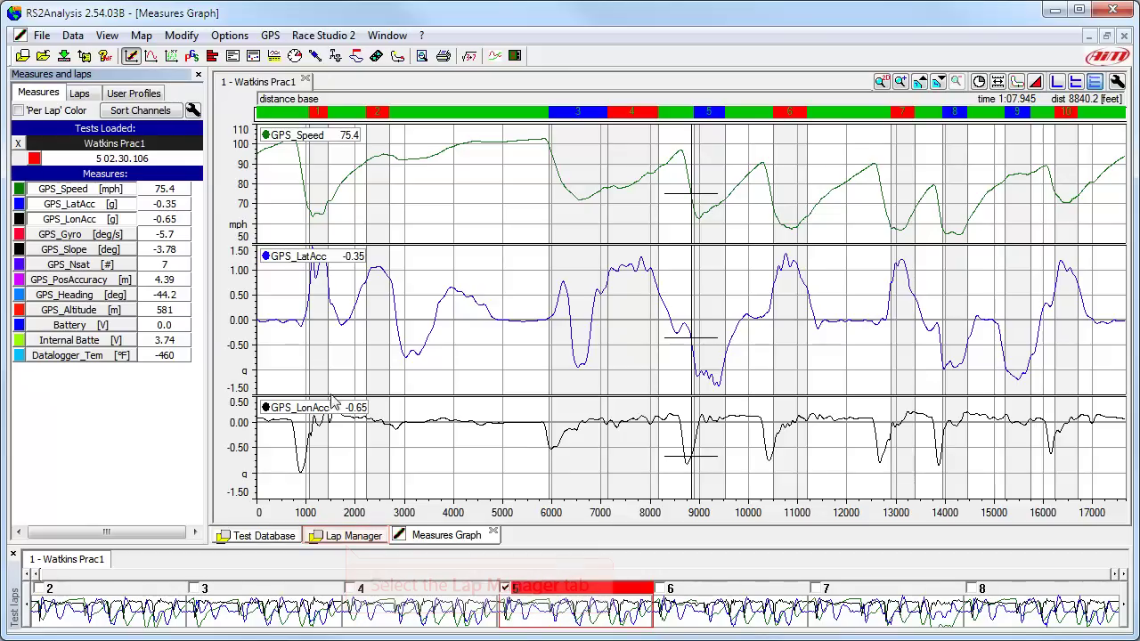
View the Lap Manager and the Test Database, and return to the Measures Graph
click(351, 537)
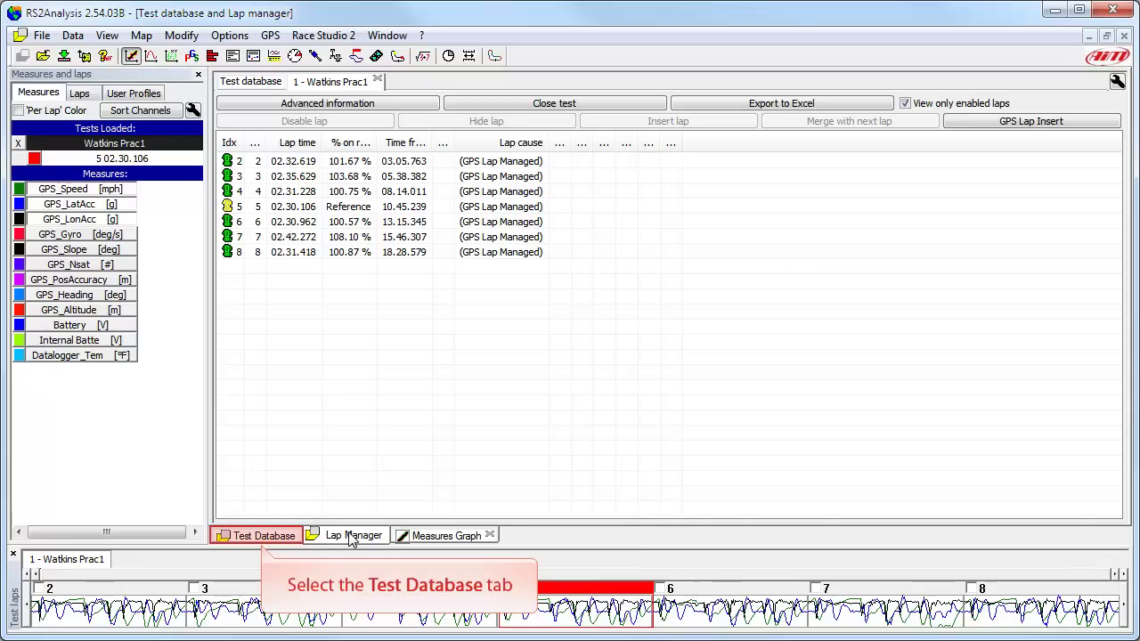
click(263, 537)
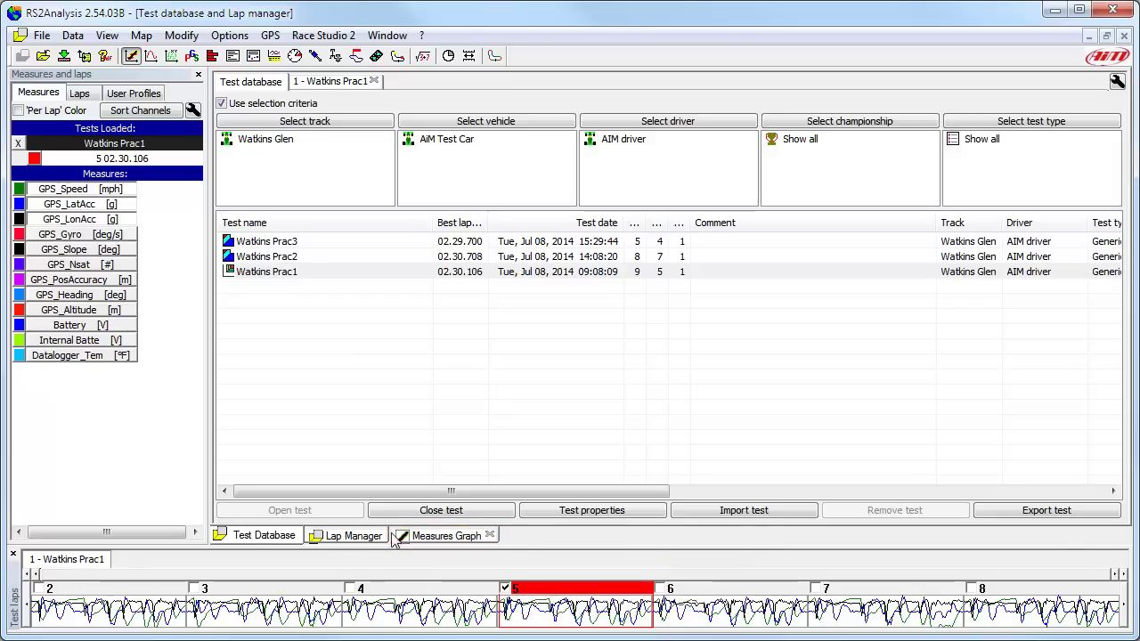
click(442, 541)
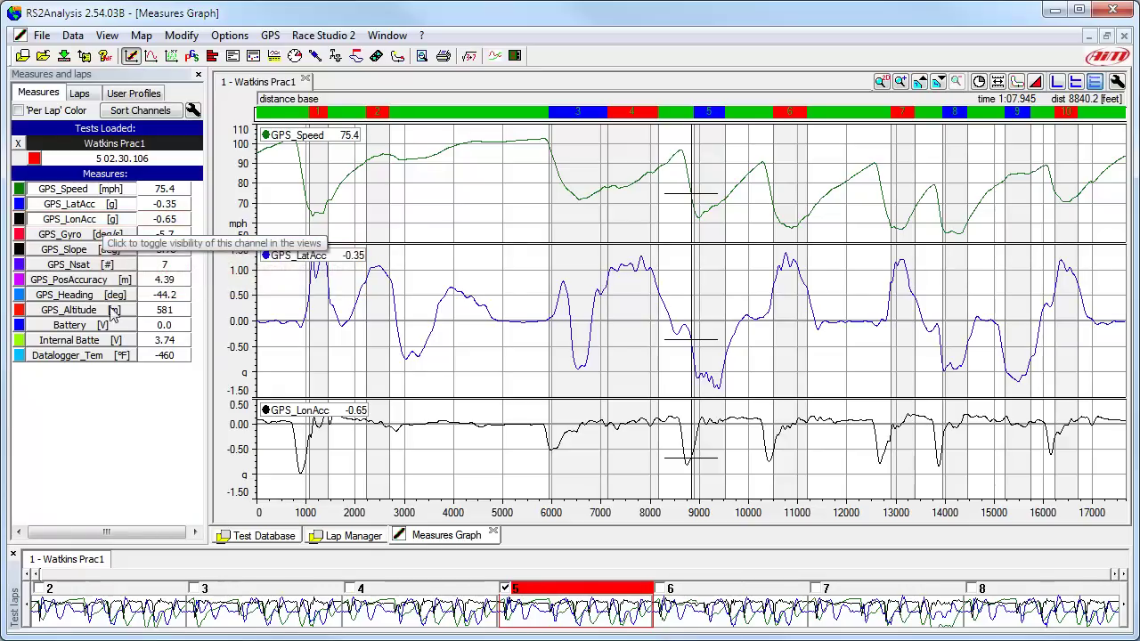
Hide the GPS_LonAcc and GPS_LatAcc channels from the graph and show both again
click(105, 223)
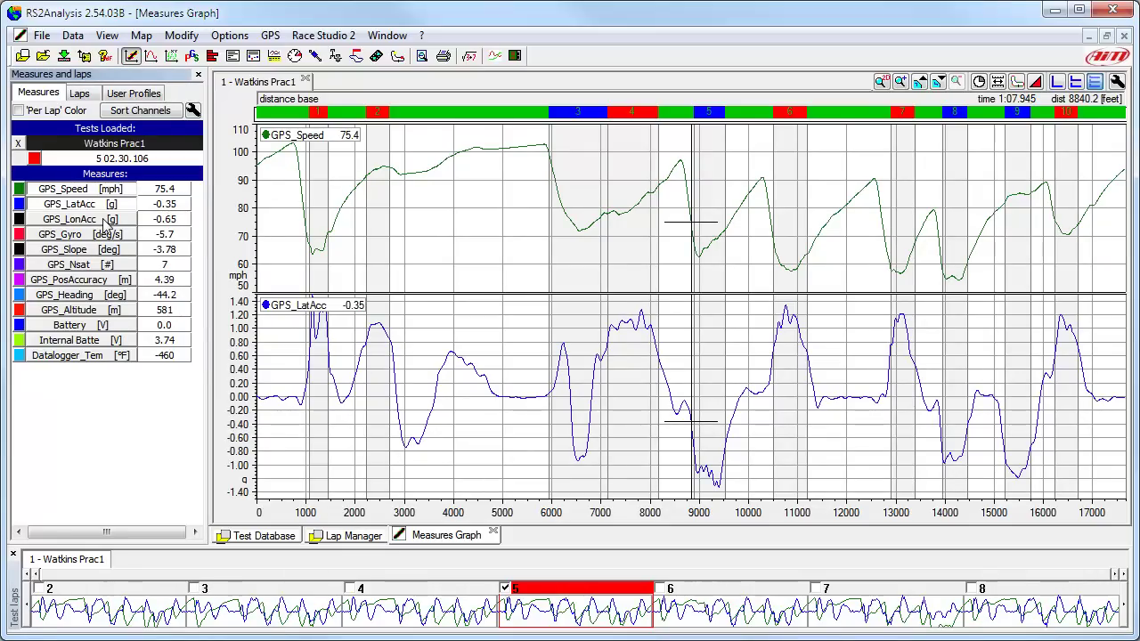
click(95, 207)
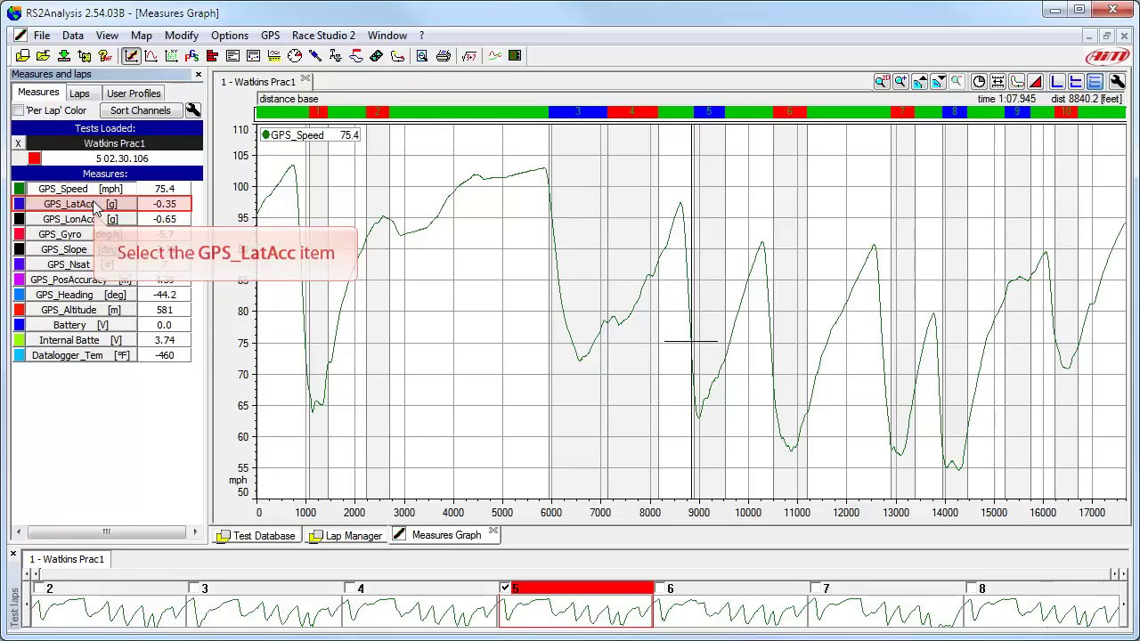
click(96, 206)
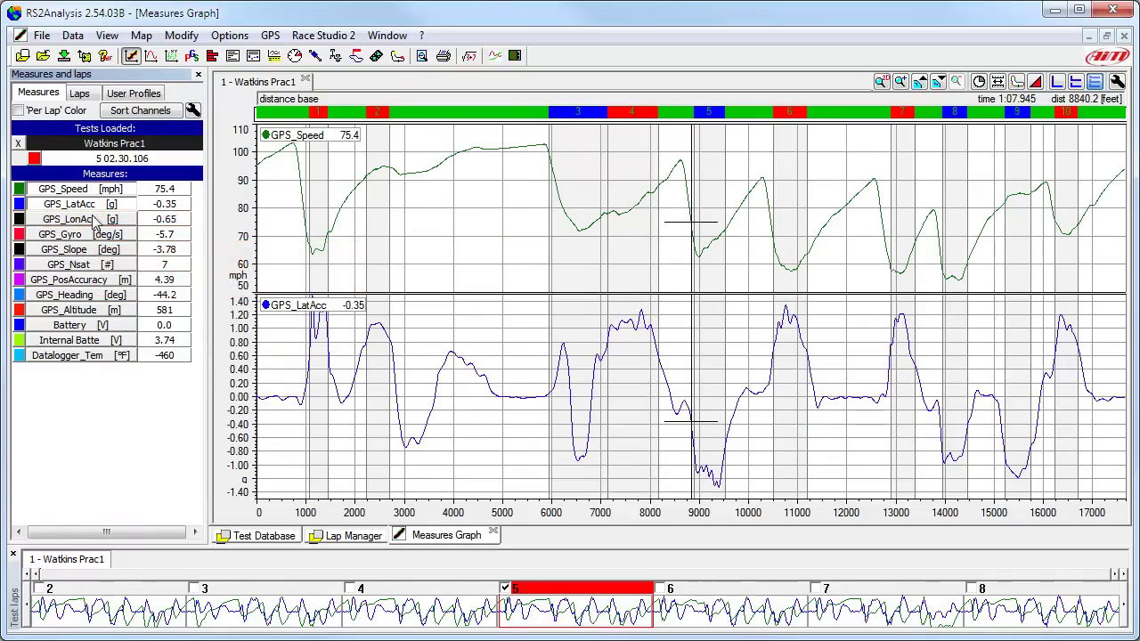
click(95, 221)
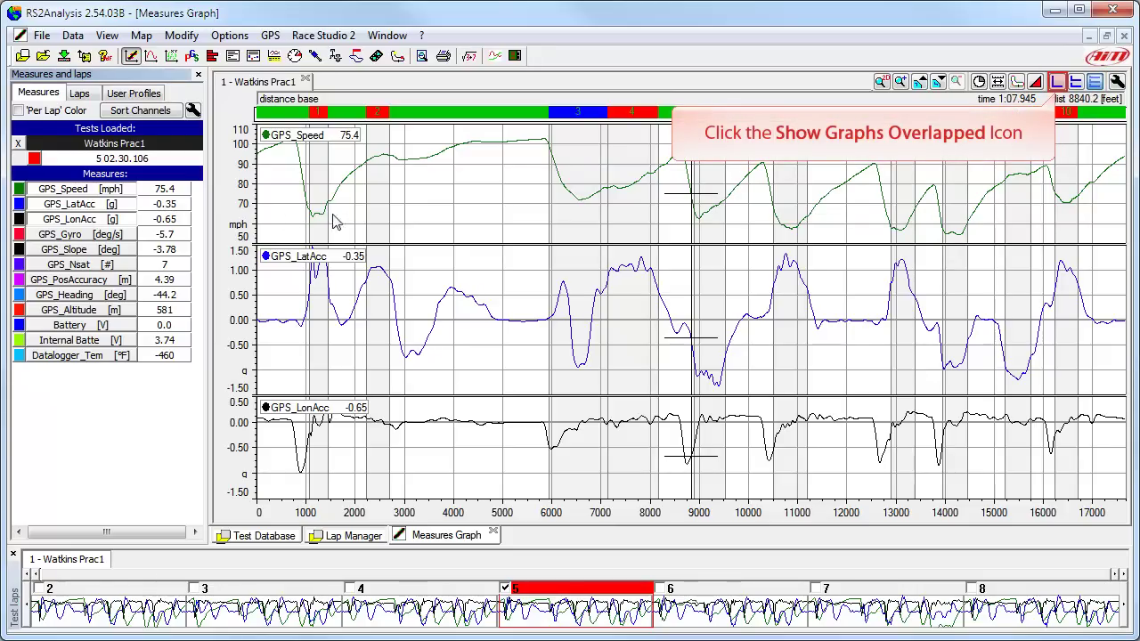
Show the GPS_Speed, GPS_LatAcc and GPS_LonAcc graphs overlapped in a single plot
click(1057, 82)
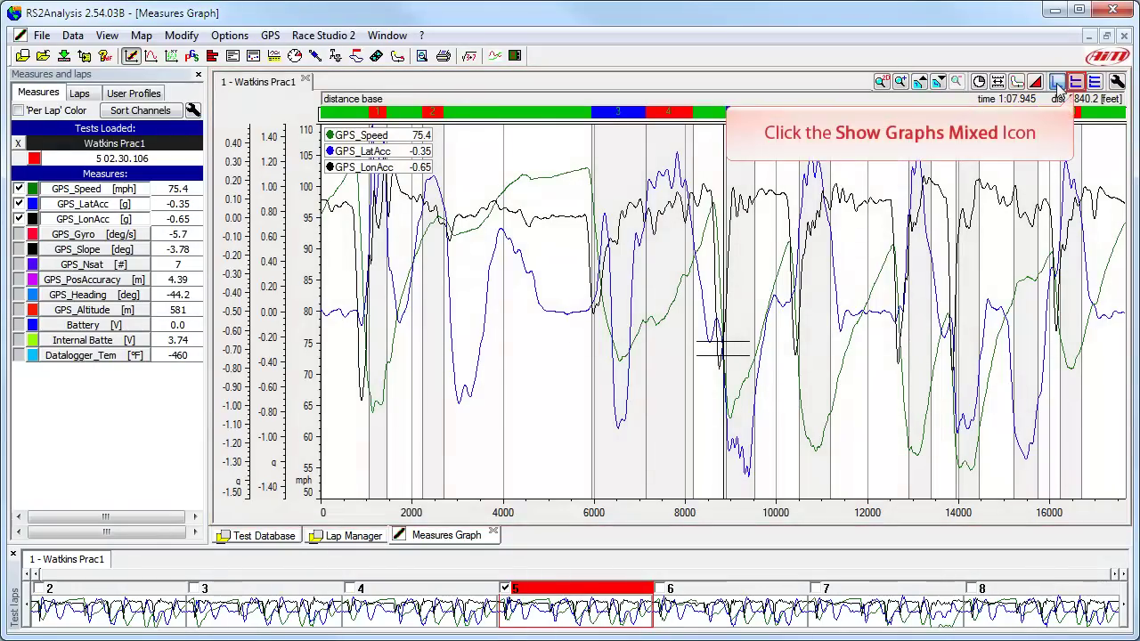
click(1058, 83)
Show the graphs mixed, with the GPS_LonAcc scale enabled and GPS_LonAcc assigned to graph 2 alongside GPS_LatAcc
click(1076, 83)
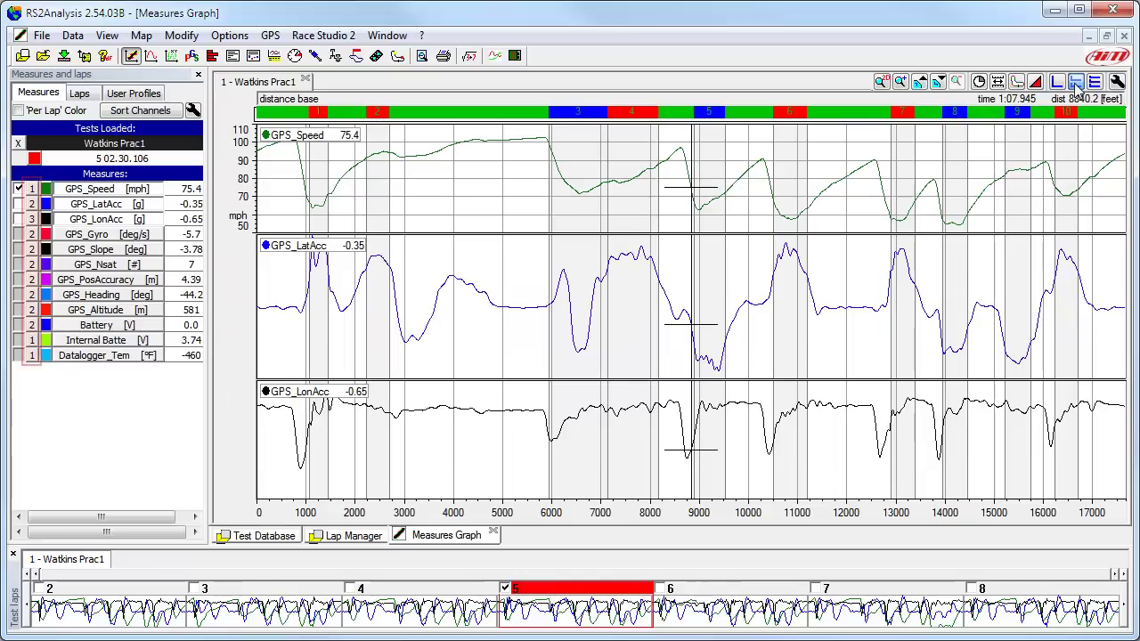
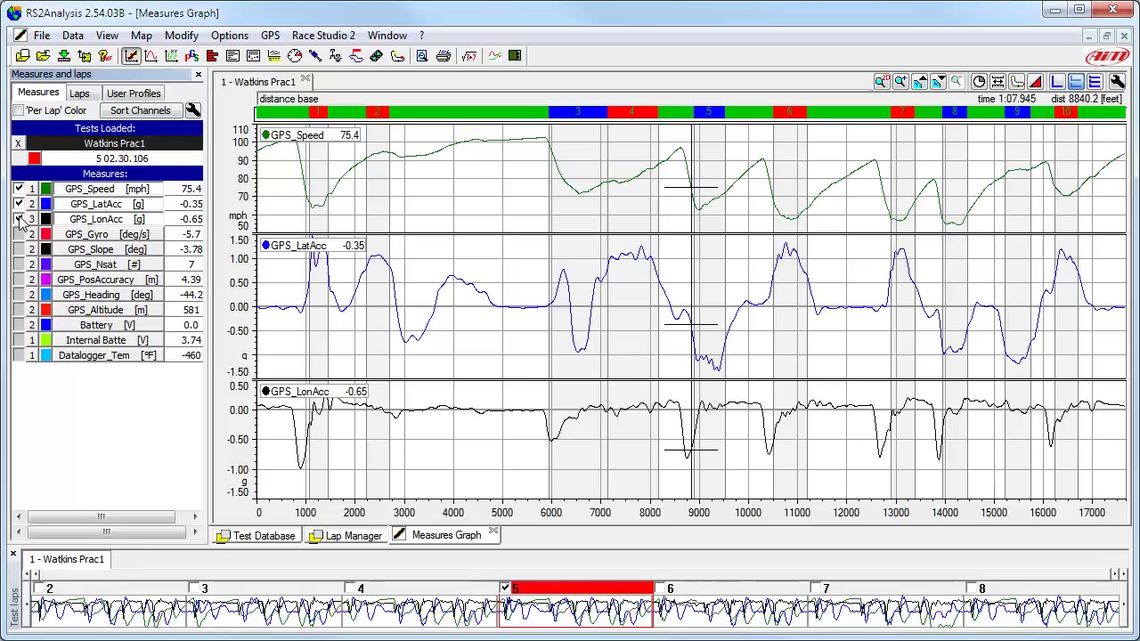
click(20, 220)
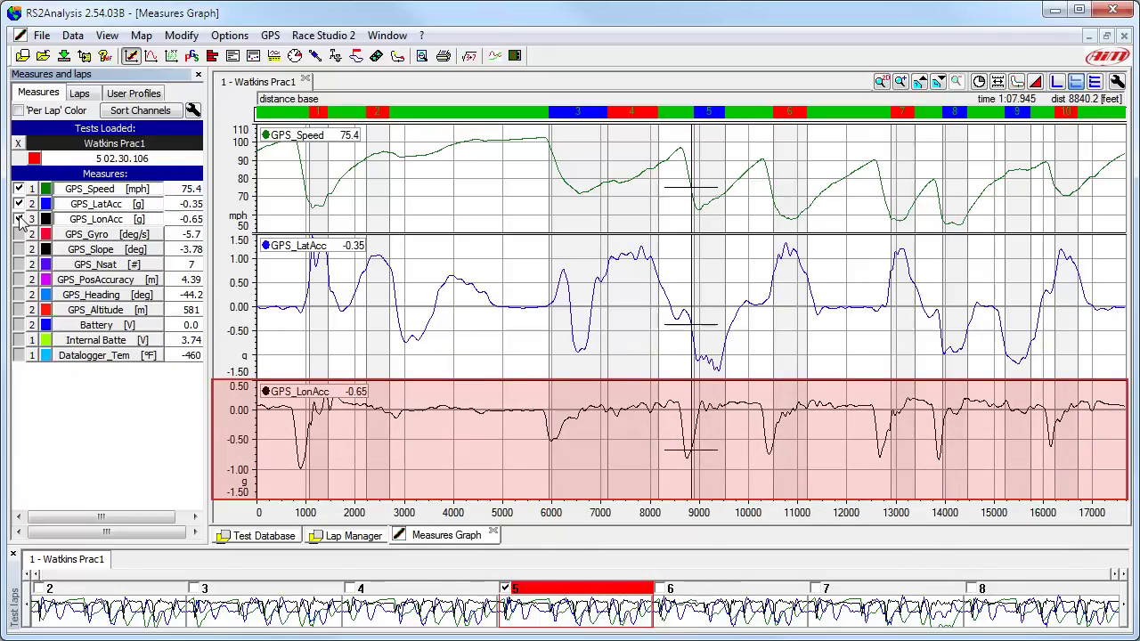
key(Up)
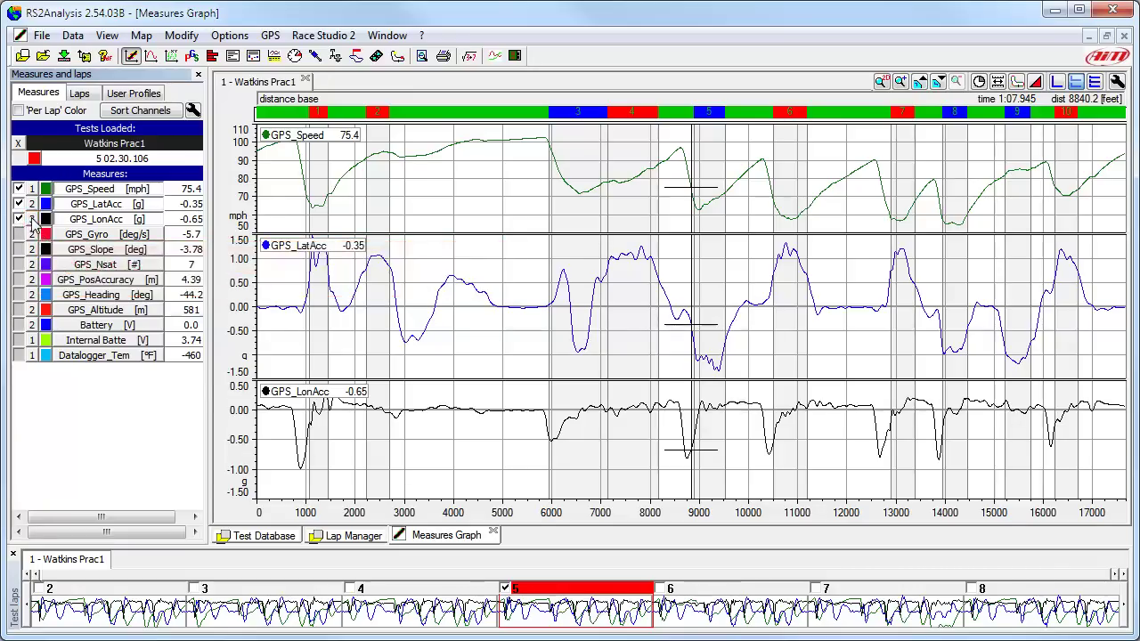
ctrl+click(32, 219)
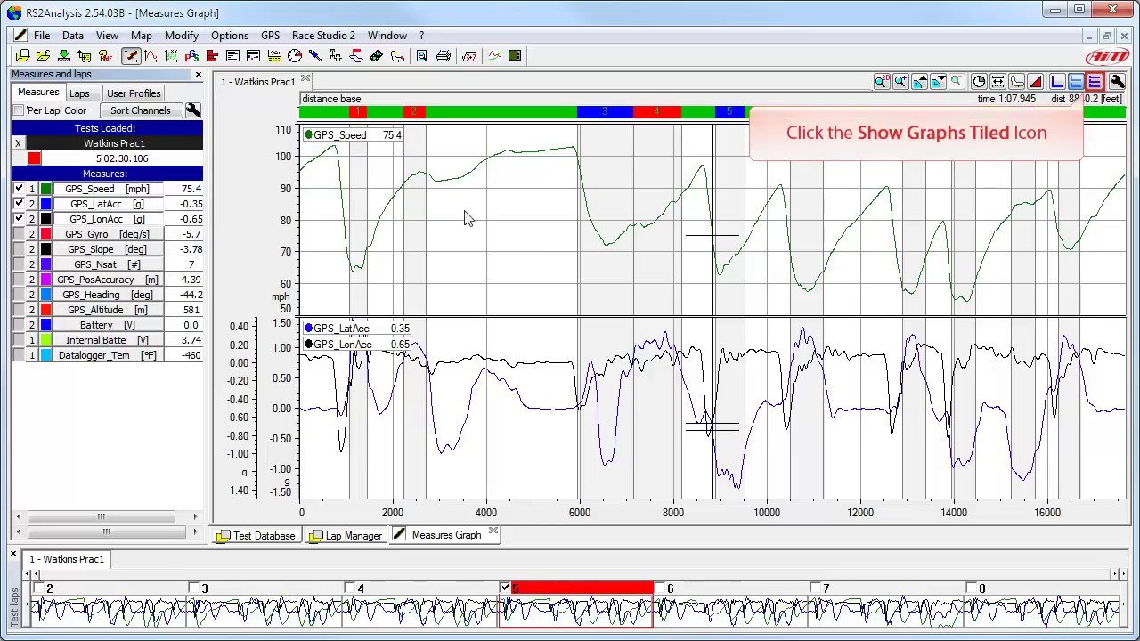
Show the channel graphs tiled and switch their horizontal axis from distance base to time base
click(1094, 82)
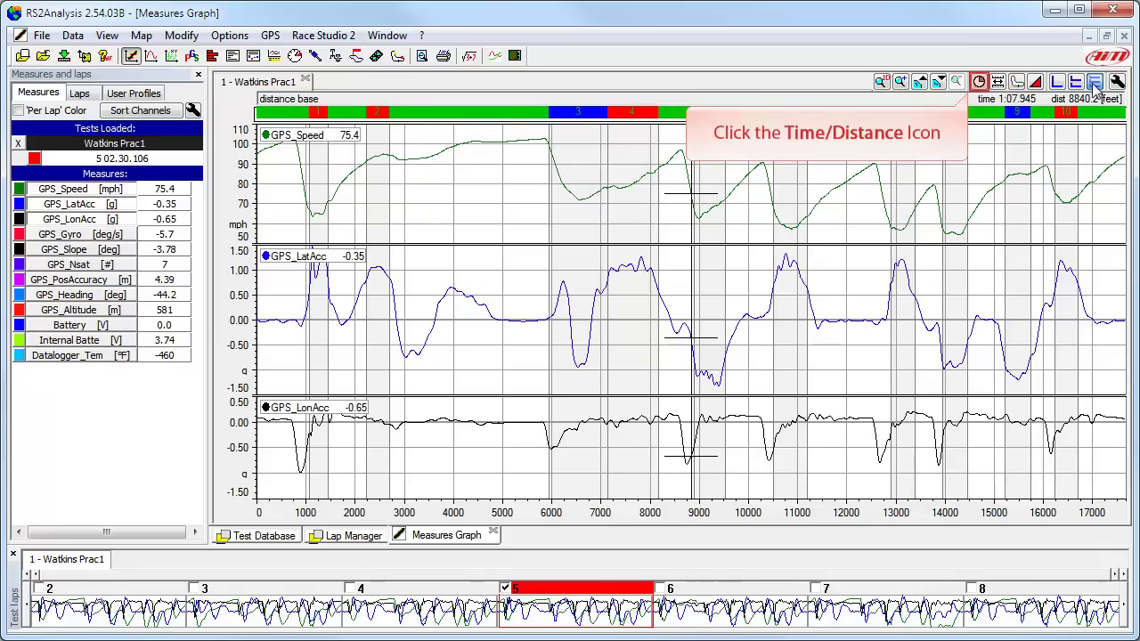
click(979, 82)
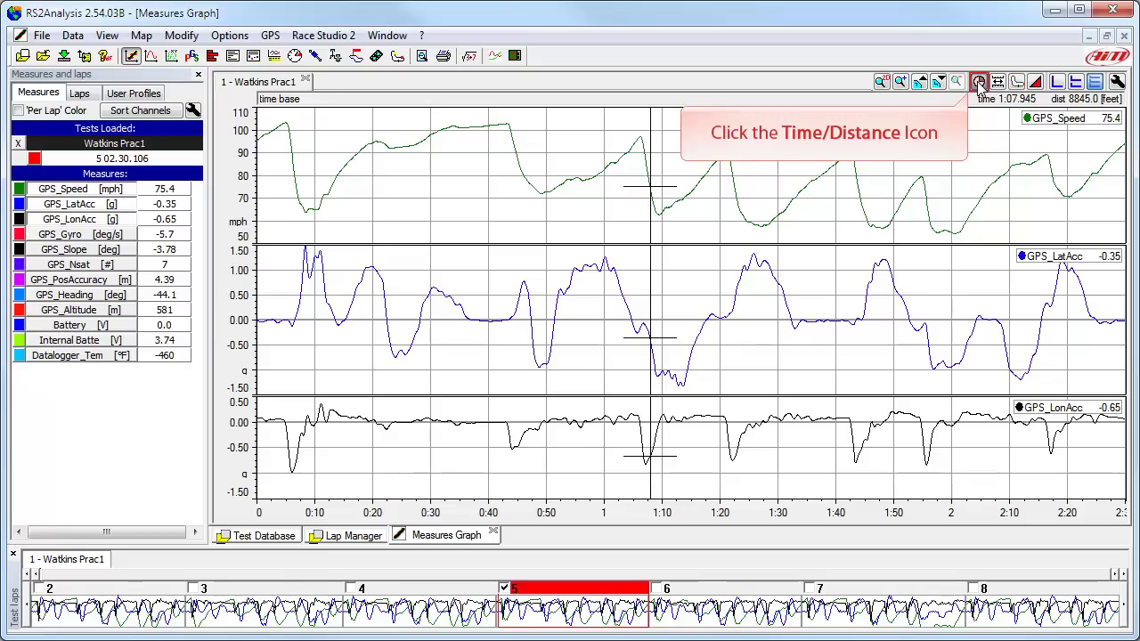
Switch the graphs' horizontal axis to distance base and place the cursor at about 5815 feet, just before turn 3
click(979, 81)
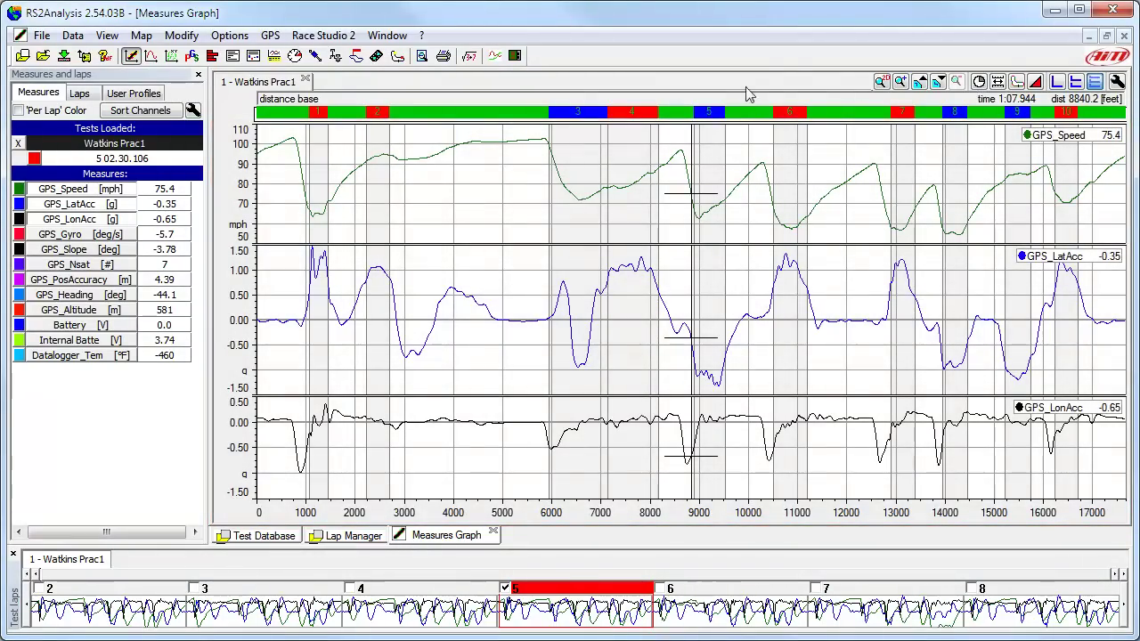
drag(508, 157, 546, 156)
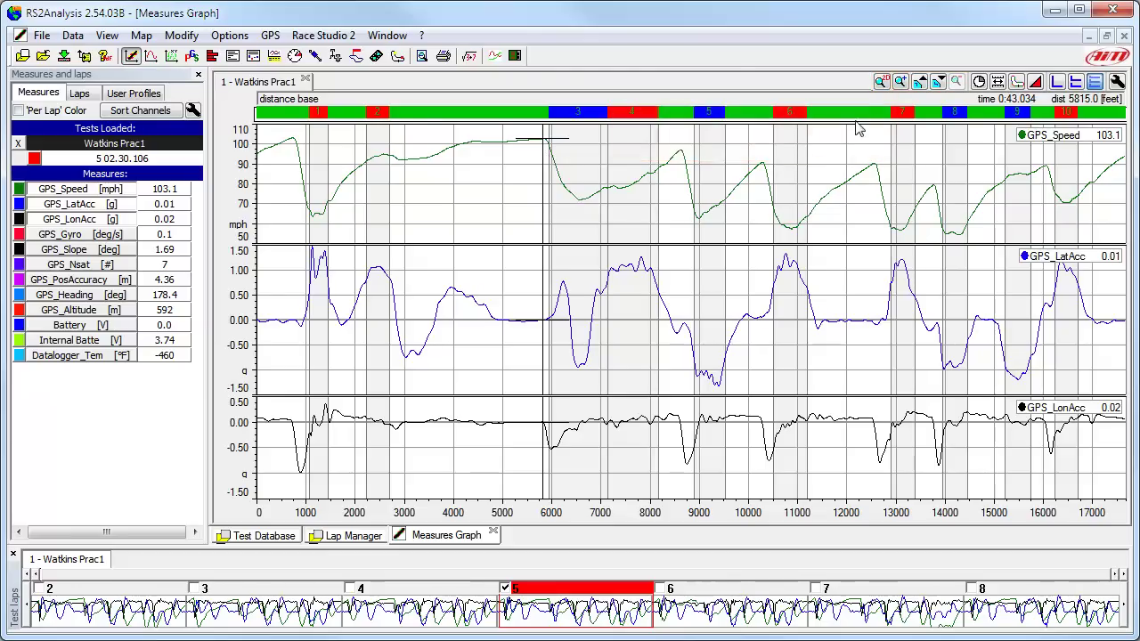
Zoom in on the stretch of the lap from about 5300 to 8900 feet, covering turns 3 and 4
click(901, 82)
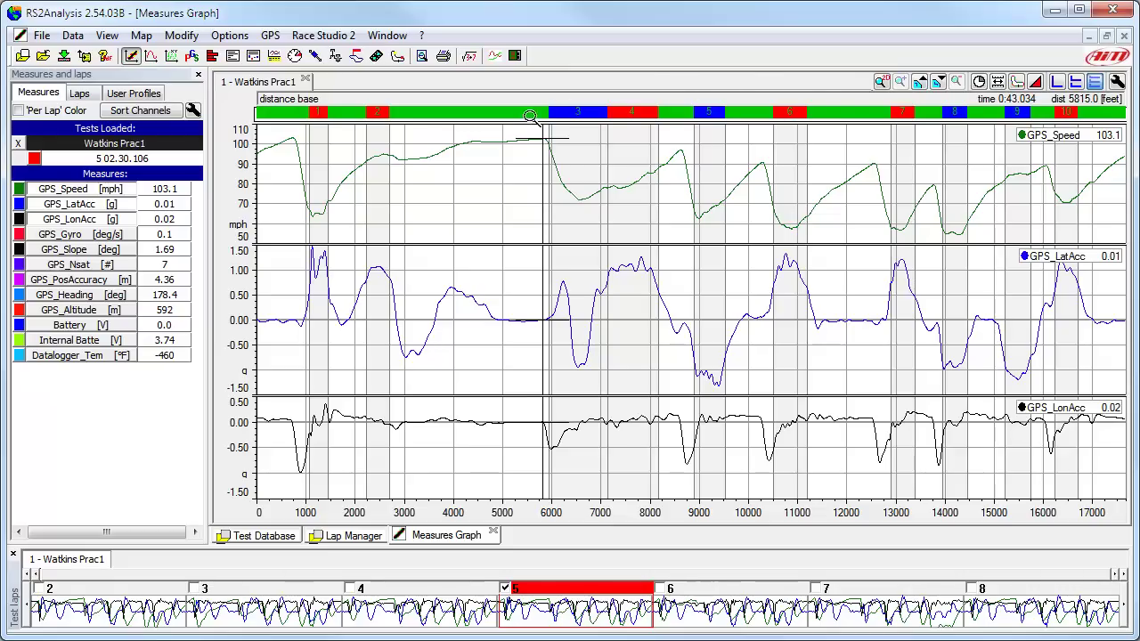
drag(515, 133, 694, 144)
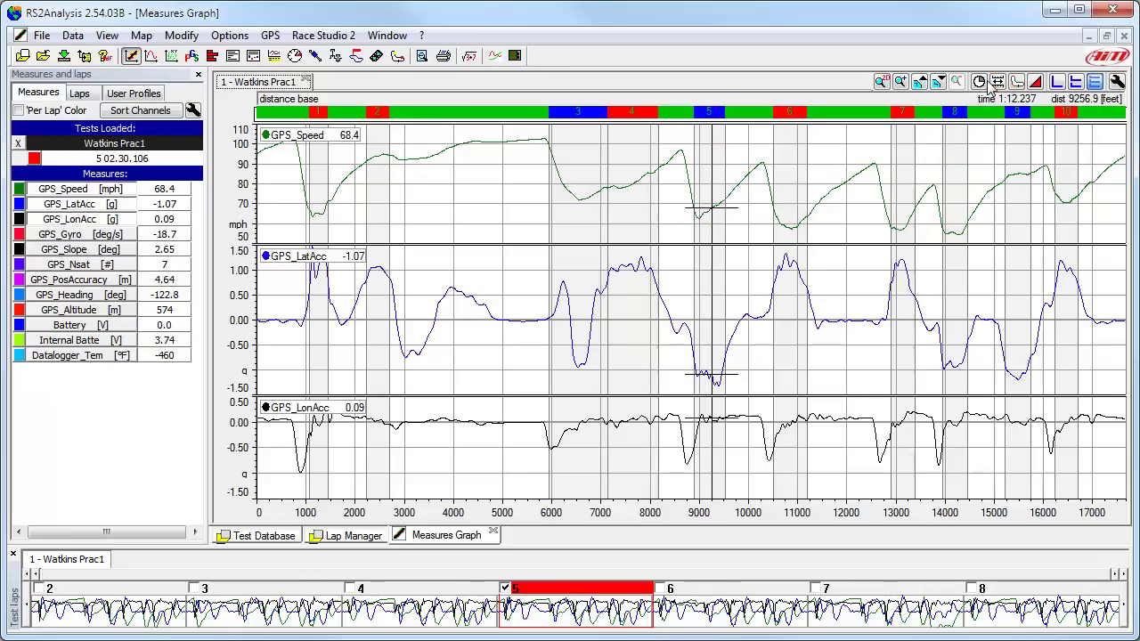
Display the test as continuous laps and shift the graphs to span the end of lap 4 and the start of lap 5
click(998, 81)
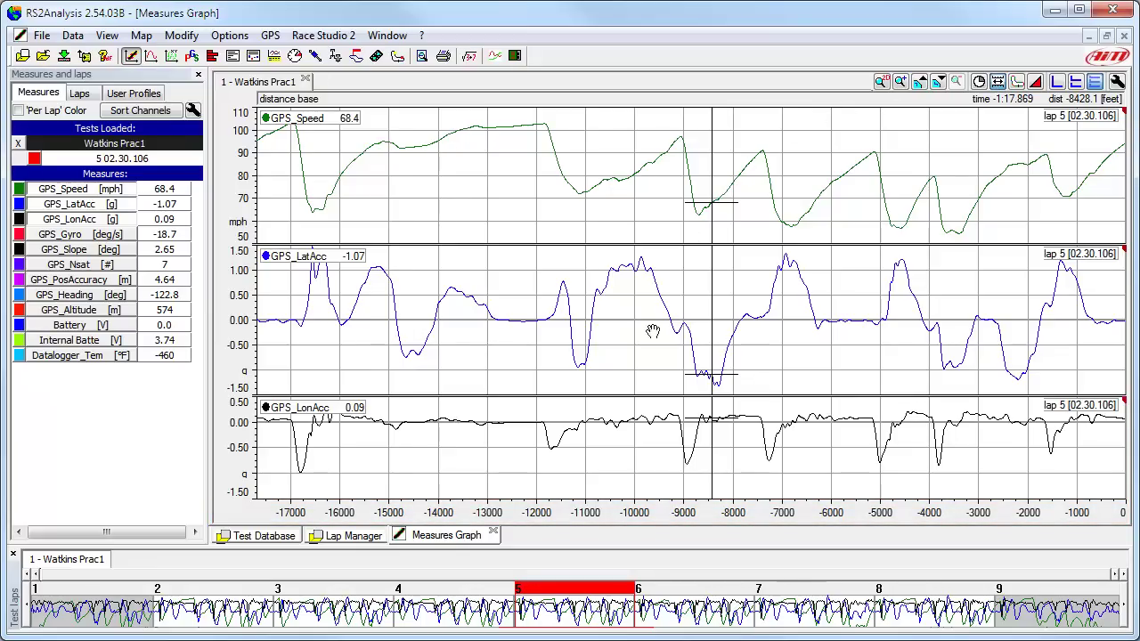
click(634, 514)
drag(651, 514, 906, 522)
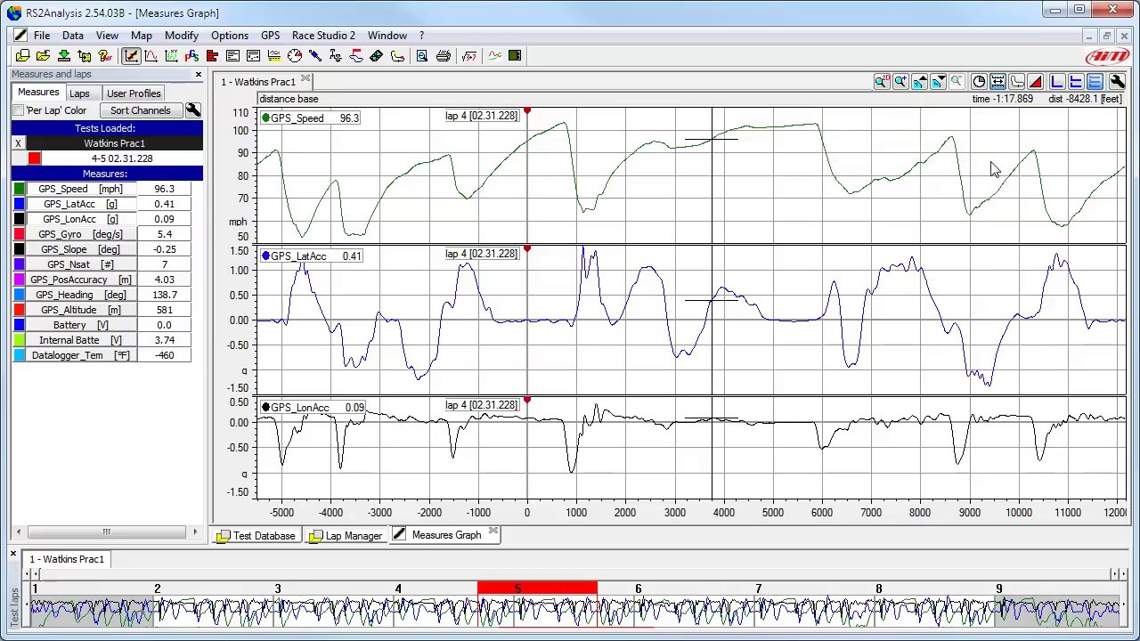
Return the graphs to the single-lap view and show the best lap of the test
click(996, 85)
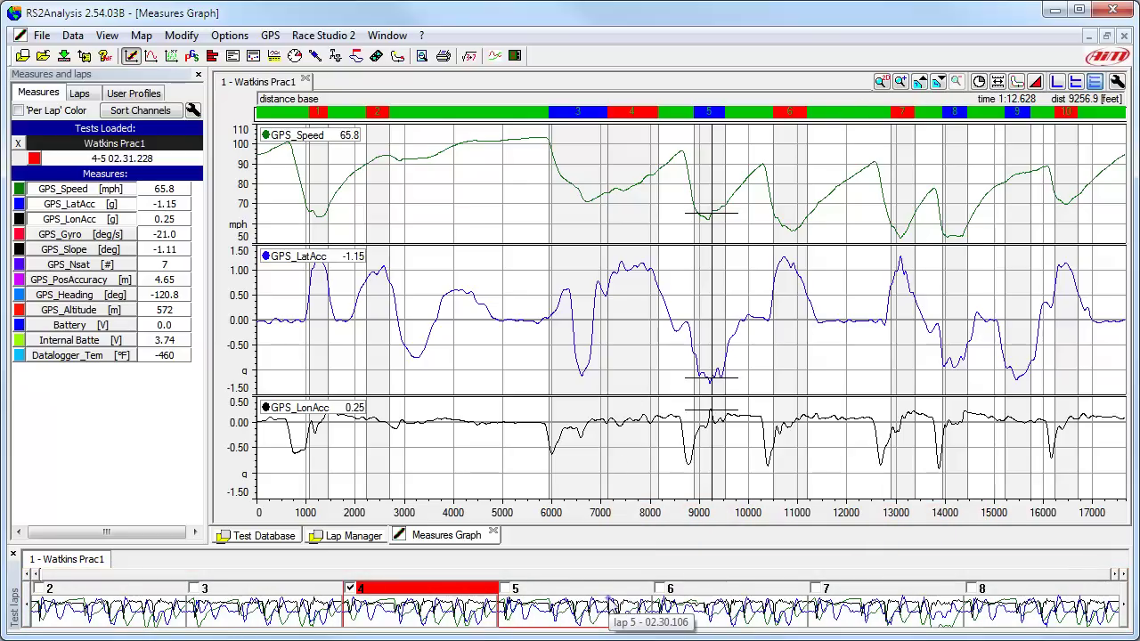
right_click(610, 603)
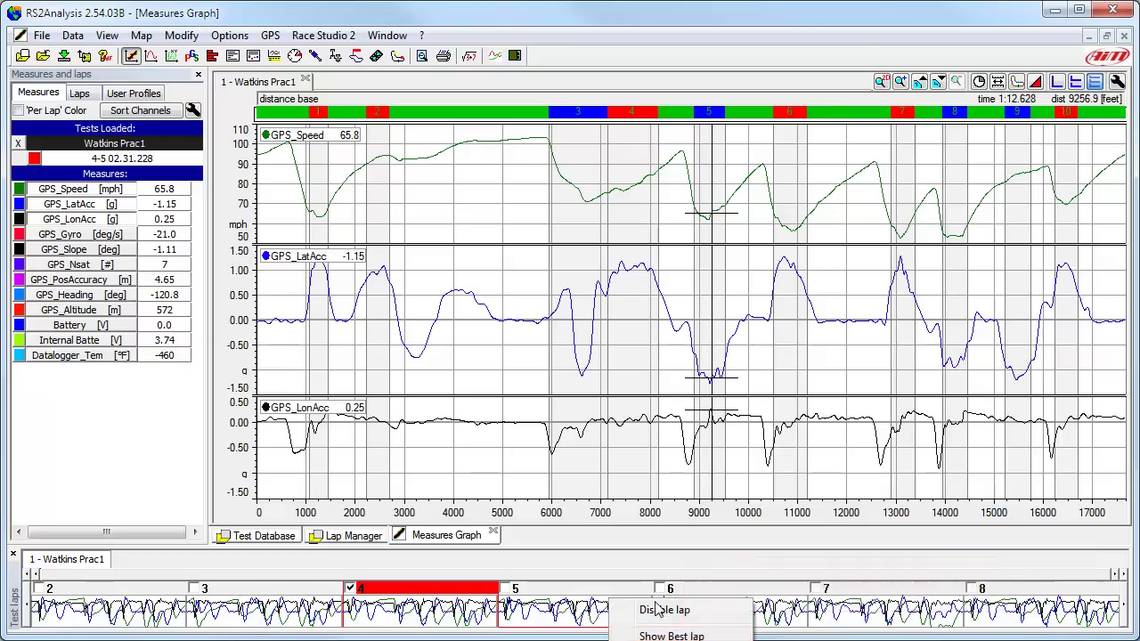
click(691, 636)
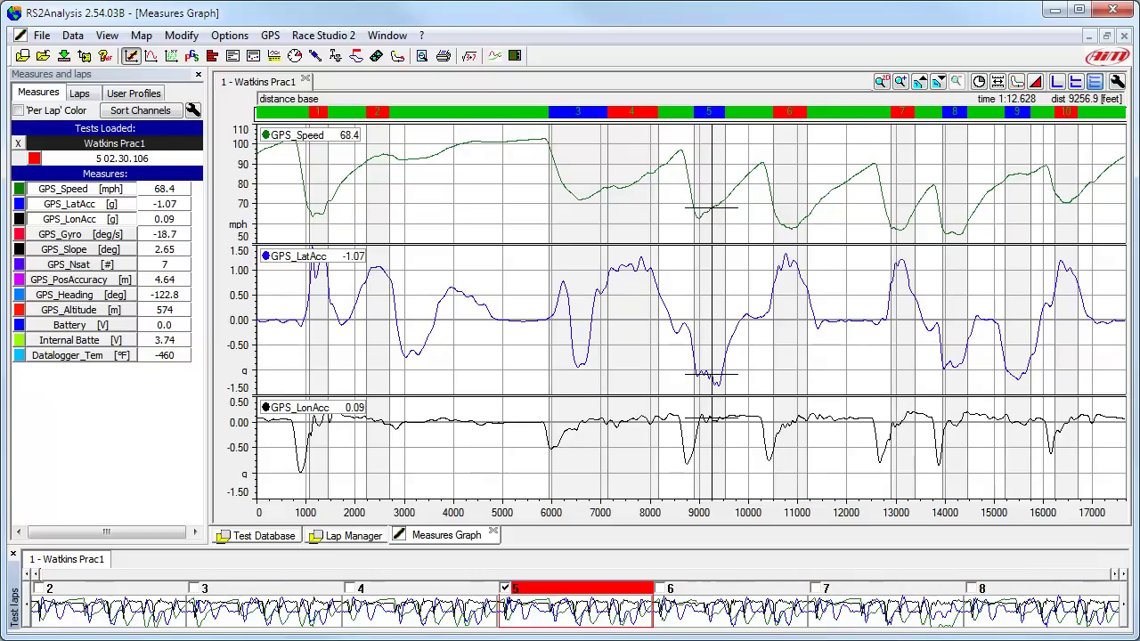